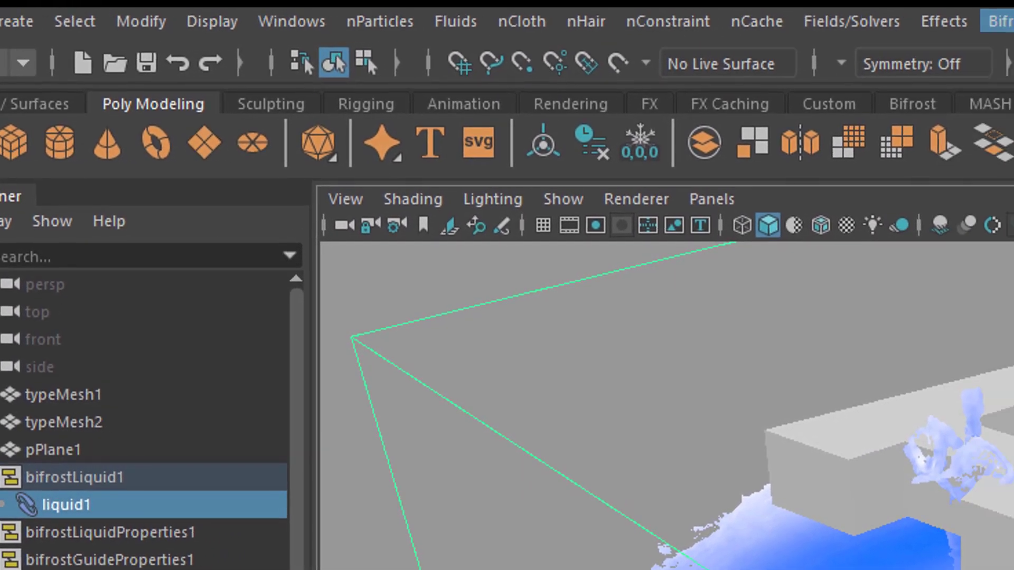
Step: Open the Bifrost Fluids menu and show the Windows > Settings/Preferences submenu
left_click(1003, 21)
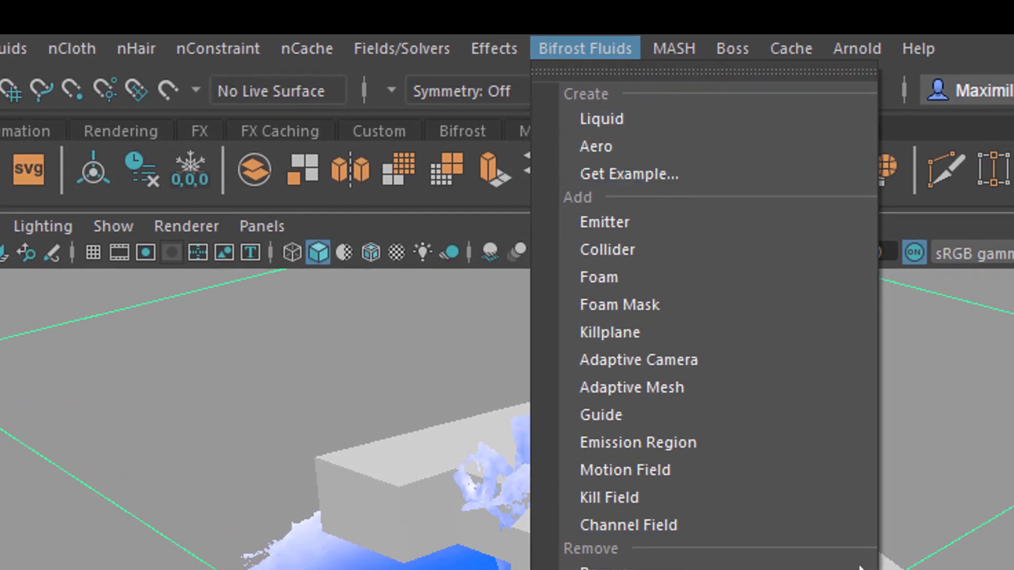
left_click(81, 62)
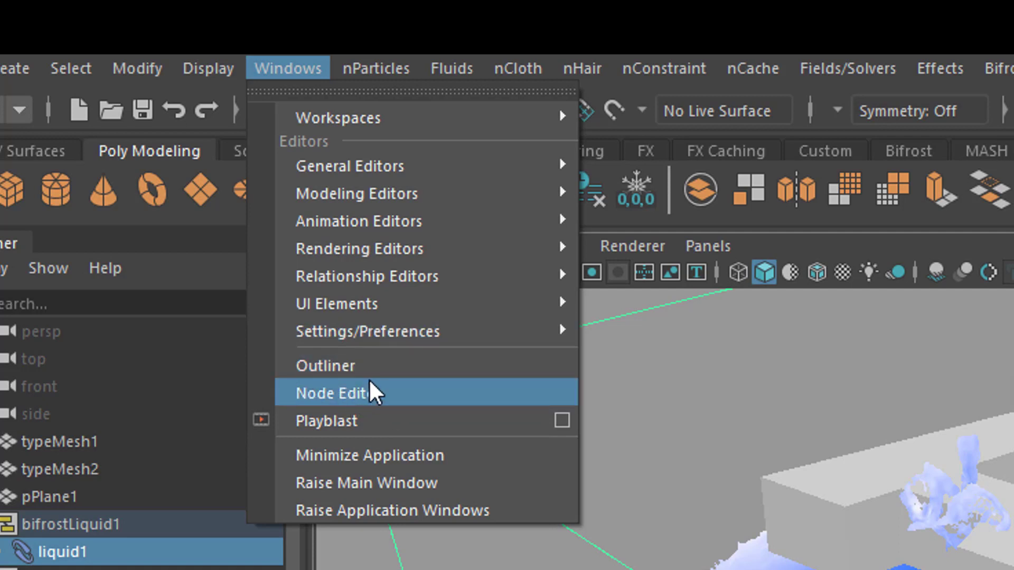
mouse_move(376, 340)
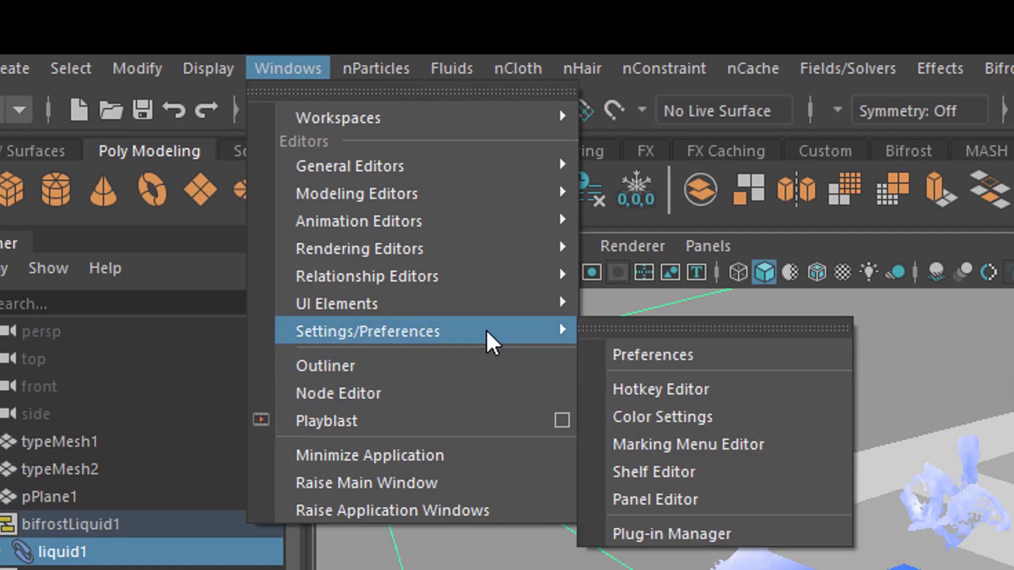
Step: Filter the Plug-in Manager by 'bifr' and load bifrostshellnode.mll and bifrostGraph.mll
left_click(674, 535)
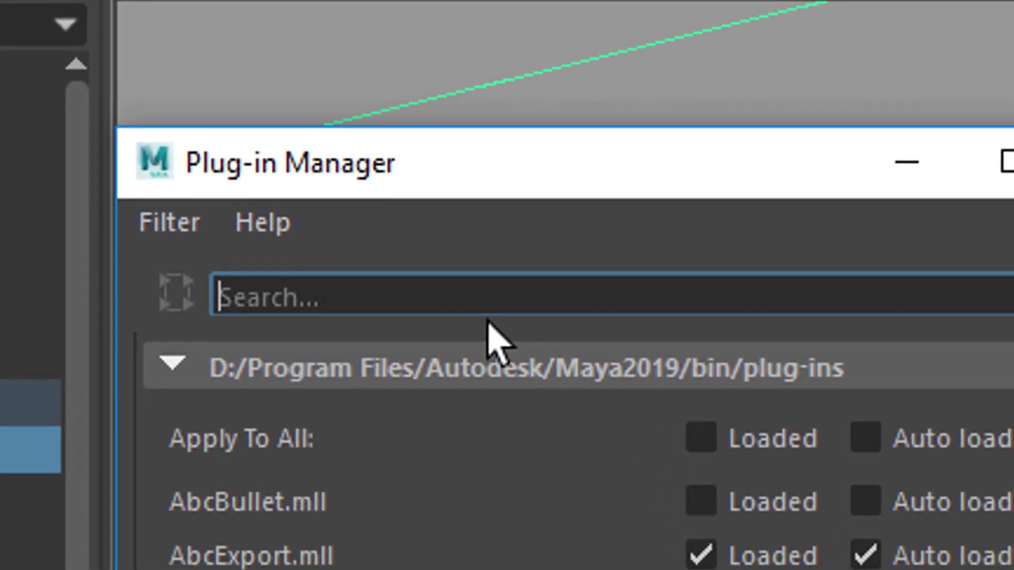
type("b")
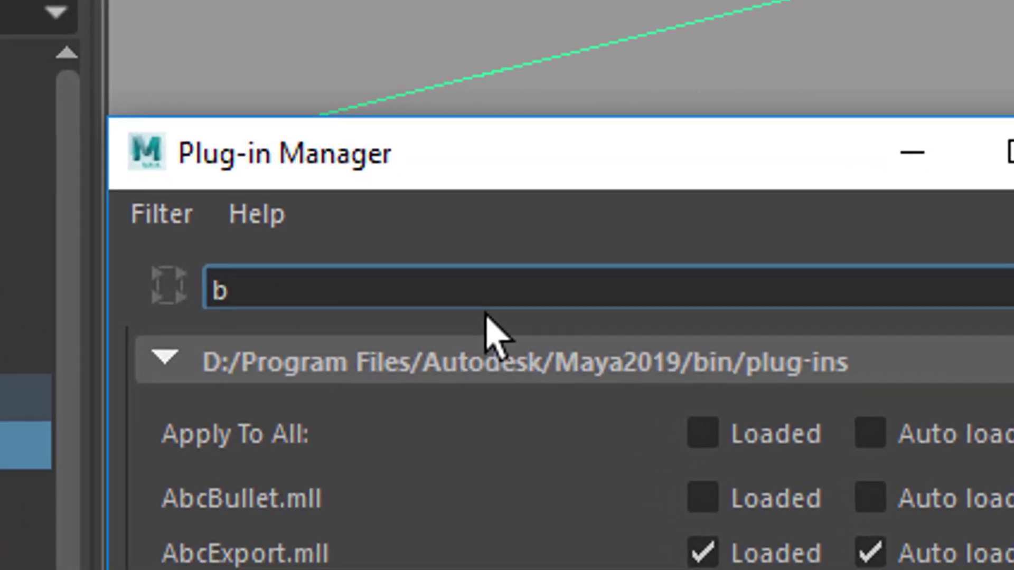
type("ifr")
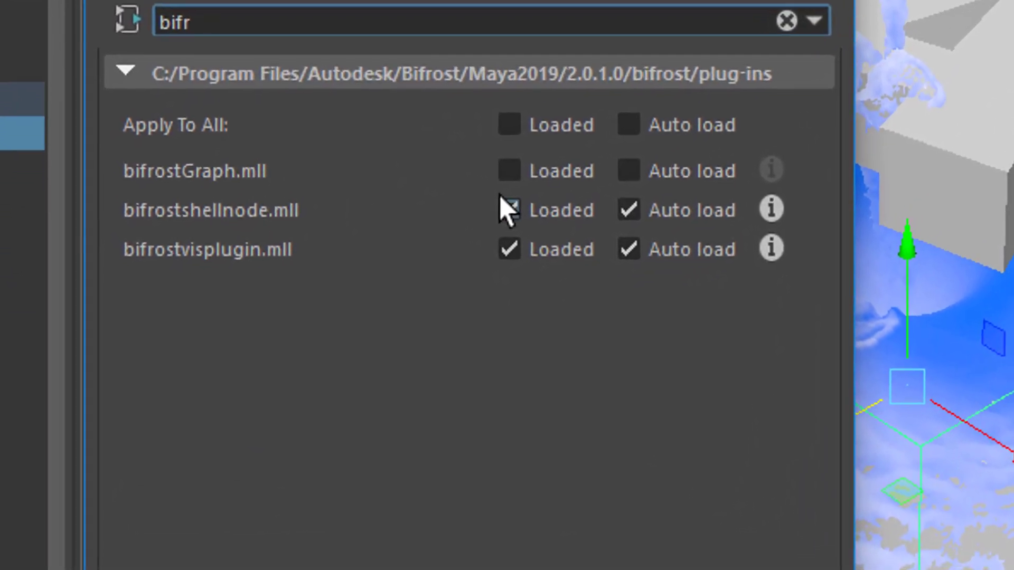
left_click(507, 208)
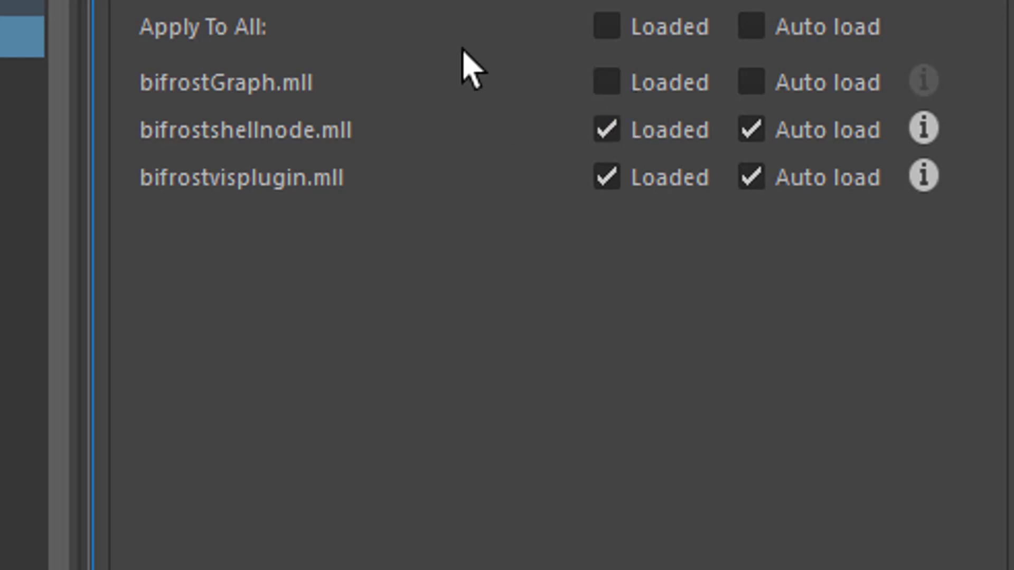
left_click(607, 83)
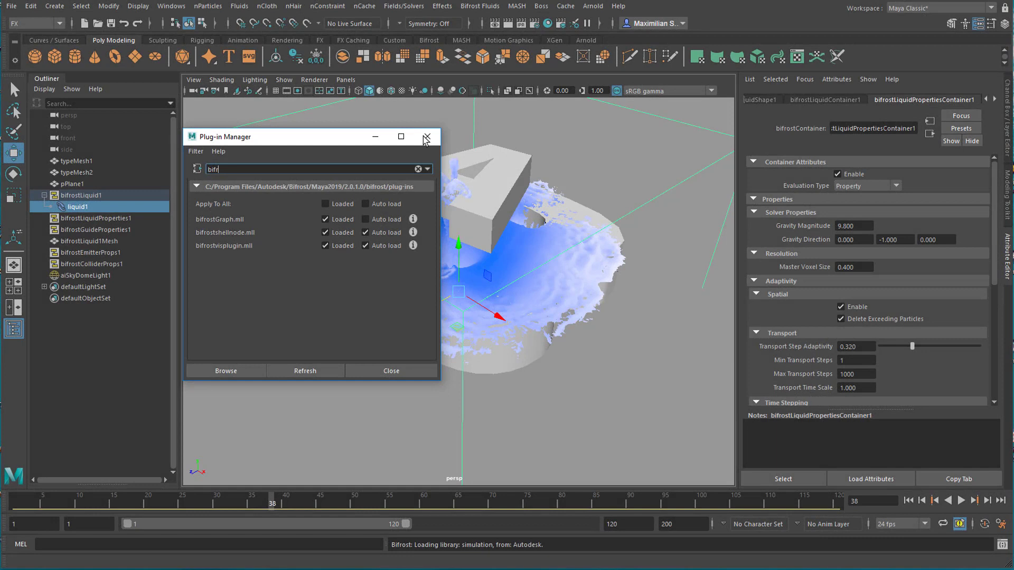
Step: Close the Plug-in Manager and open the Bifrost Graph Editor from the Windows menu
left_click(427, 139)
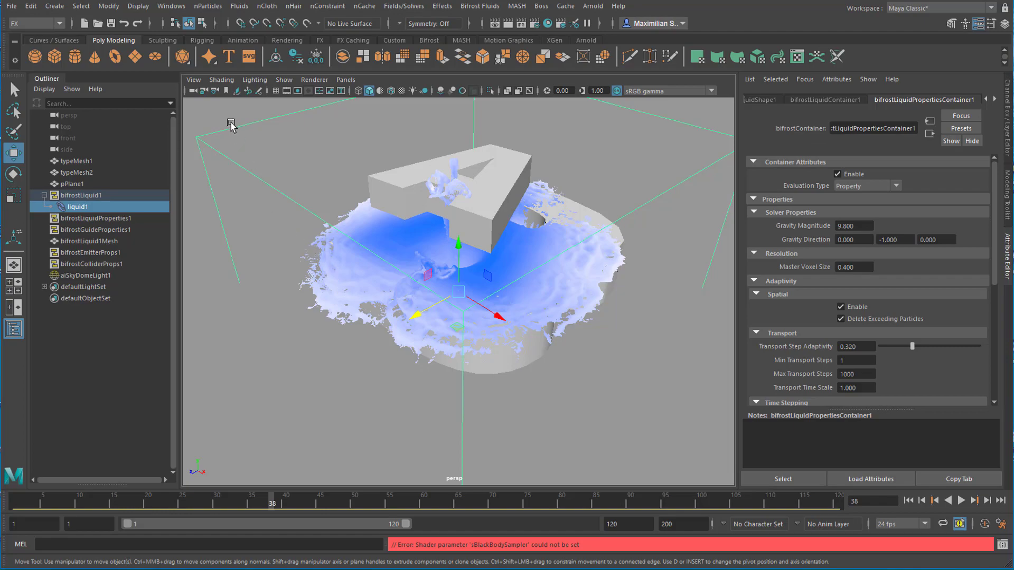
left_click(170, 7)
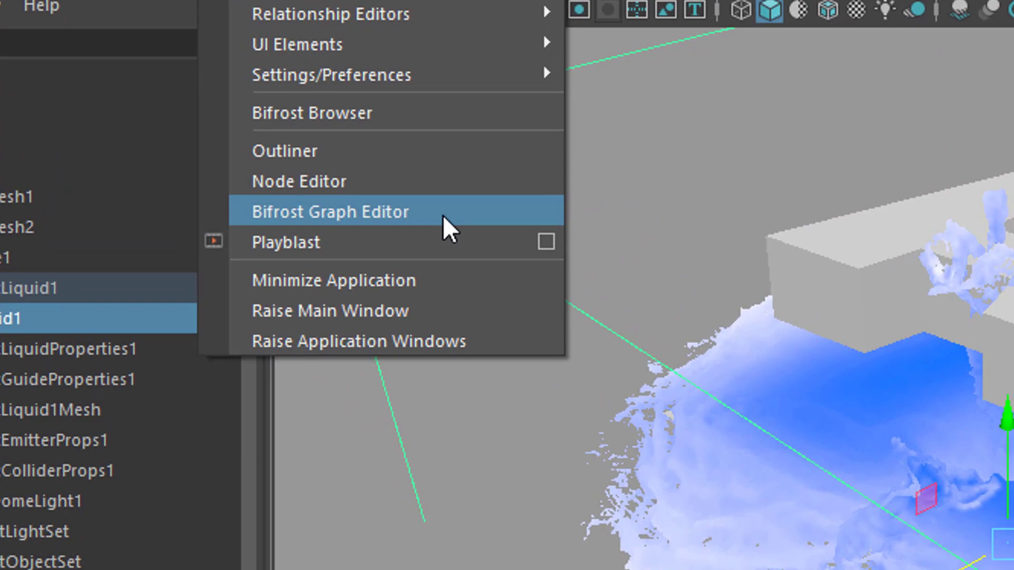
left_click(494, 229)
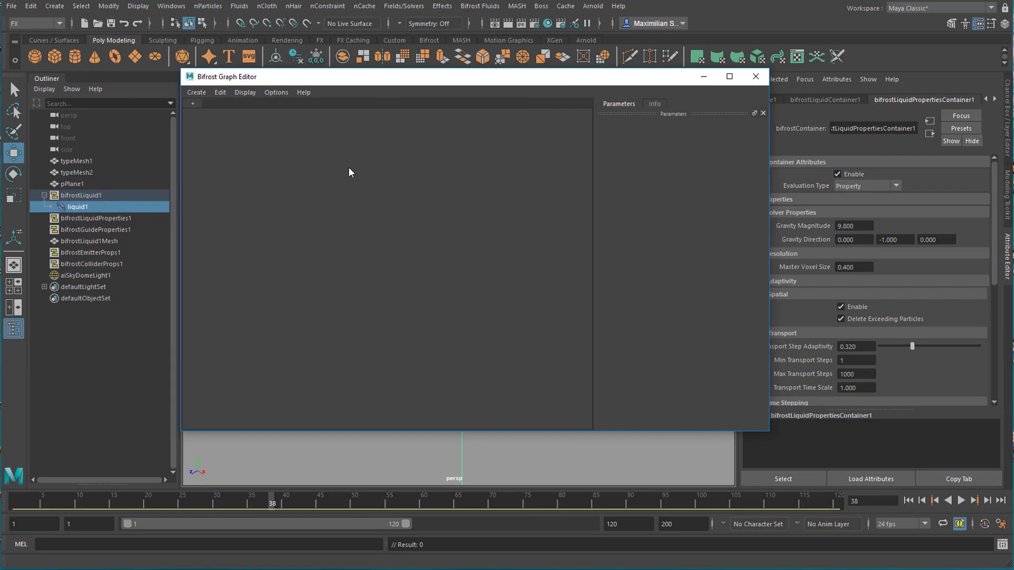
Step: Create a new Bifrost graph and place its input and output nodes close together
left_click(197, 92)
left_click(203, 104)
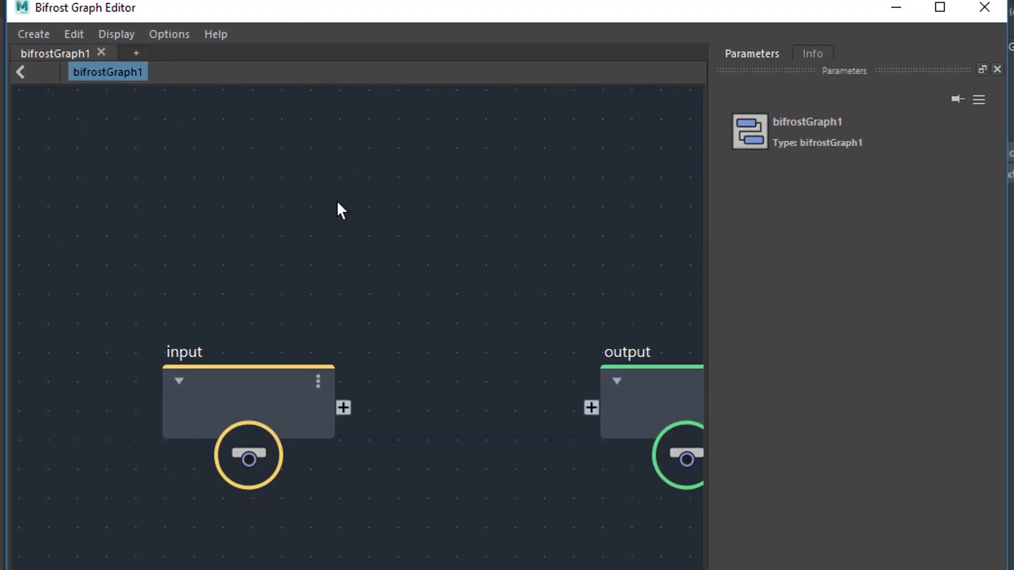
left_click_drag(295, 373, 232, 303)
left_click_drag(604, 372, 476, 305)
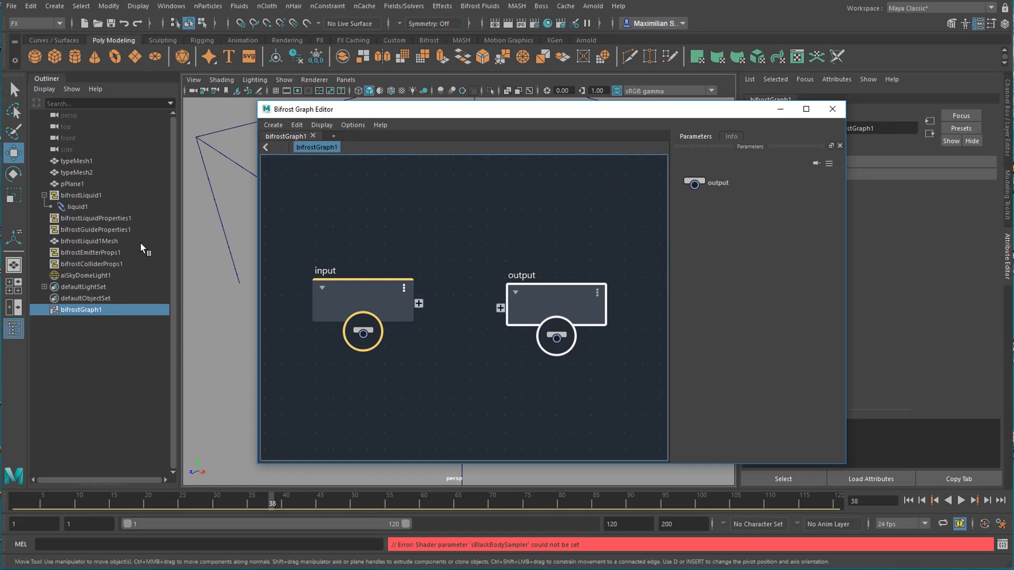
Step: Reposition the Bifrost Graph Editor window so the scene is visible beside it
left_click_drag(436, 121, 415, 131)
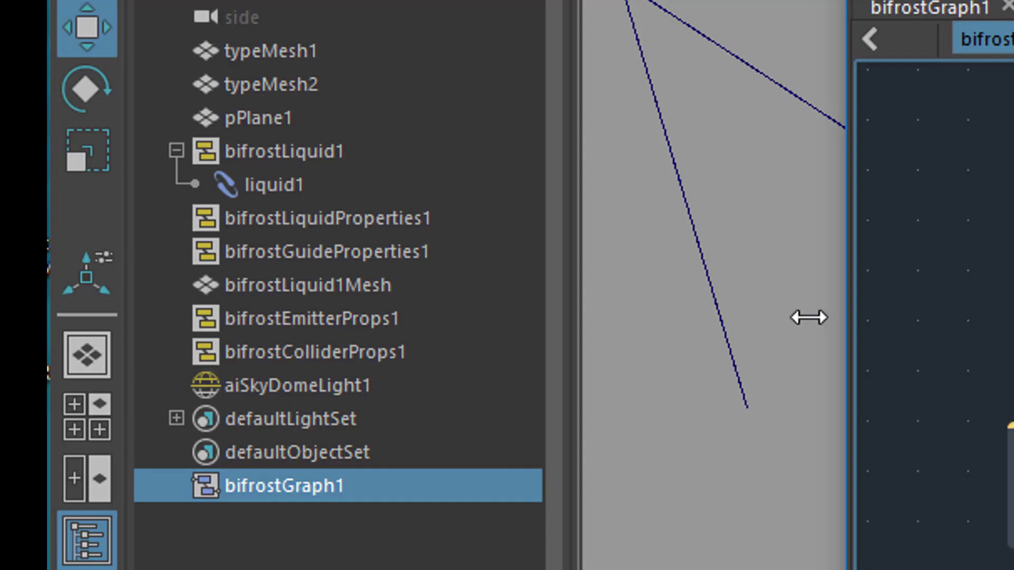
middle_click_drag(280, 185, 340, 349)
middle_click_drag(337, 279, 293, 297)
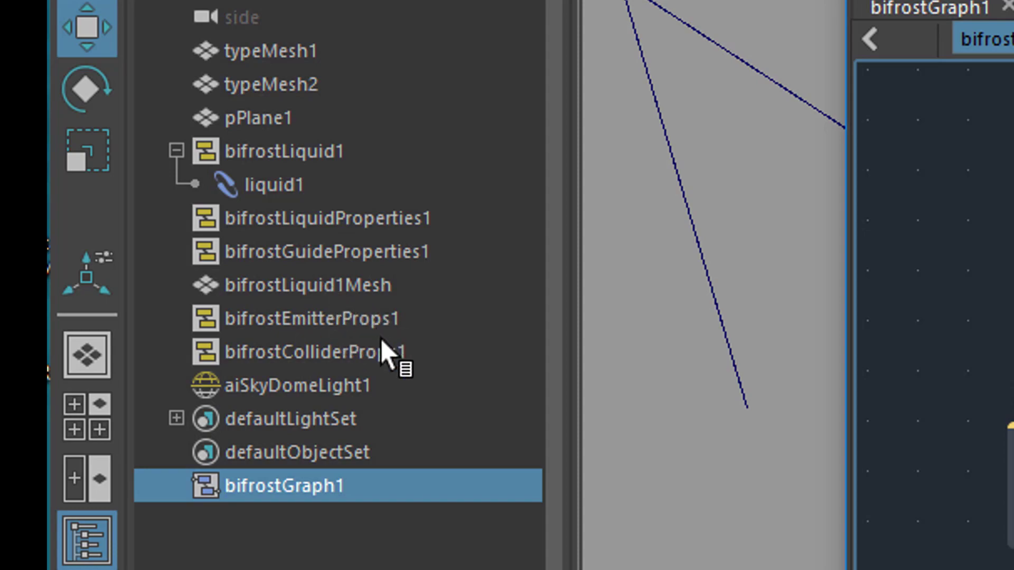
middle_click_drag(383, 351, 344, 341)
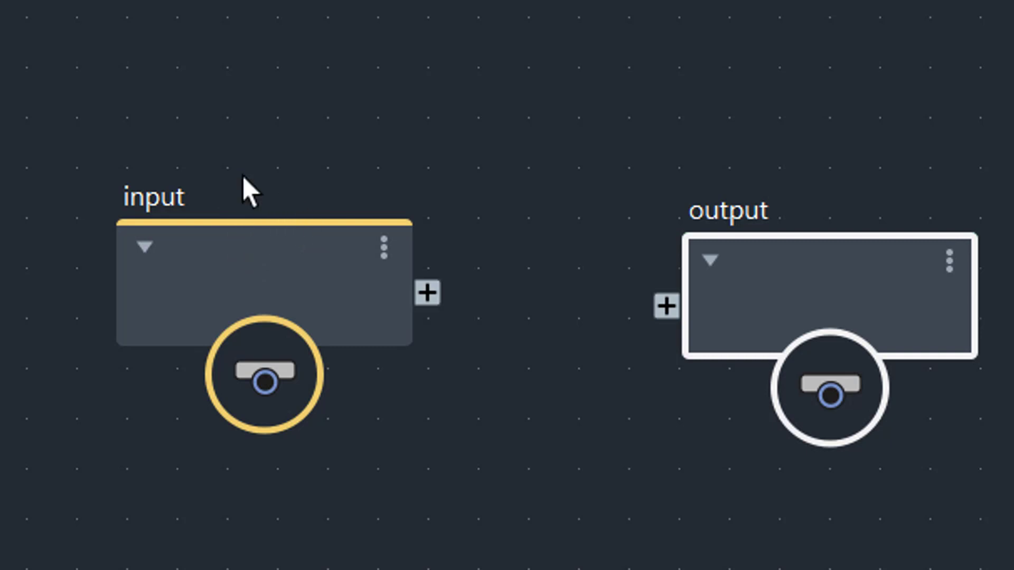
Step: Delete the input node, drop typeMesh1 from the Outliner into the graph, and shift the output node right
middle_click_drag(259, 233, 306, 359)
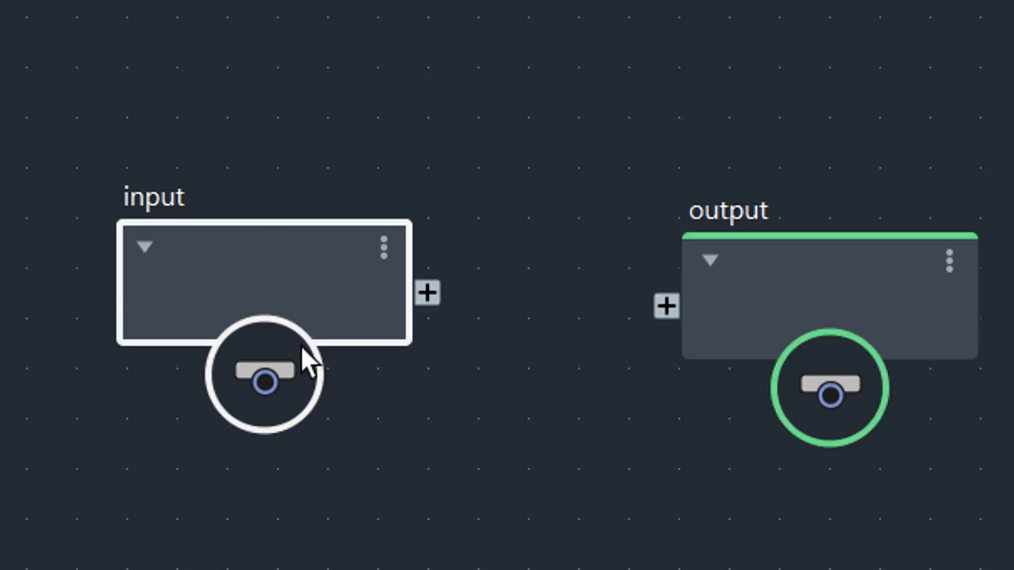
key("Delete")
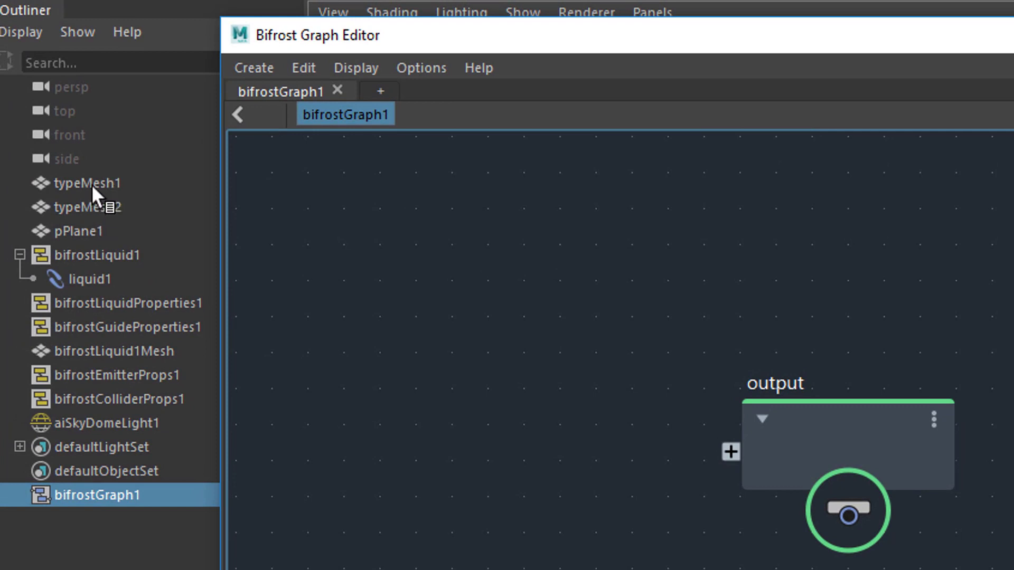
left_click_drag(91, 184, 348, 328)
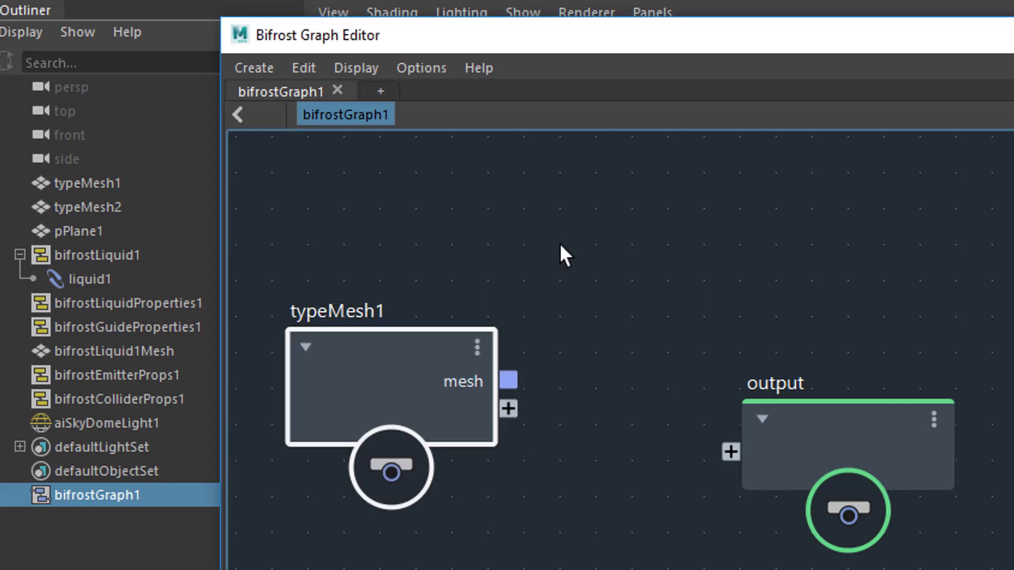
left_click_drag(813, 410, 998, 368)
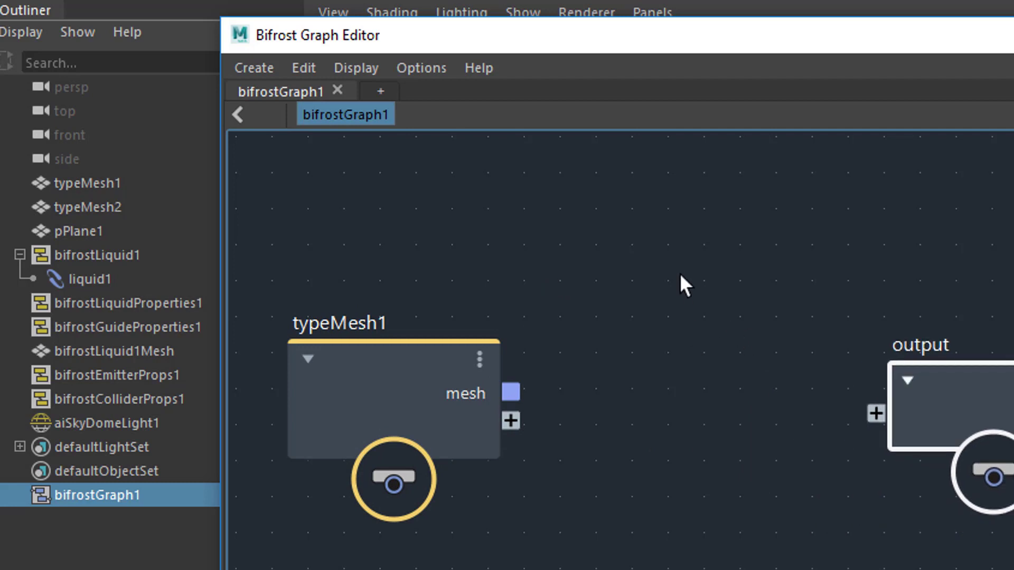
left_click(584, 231)
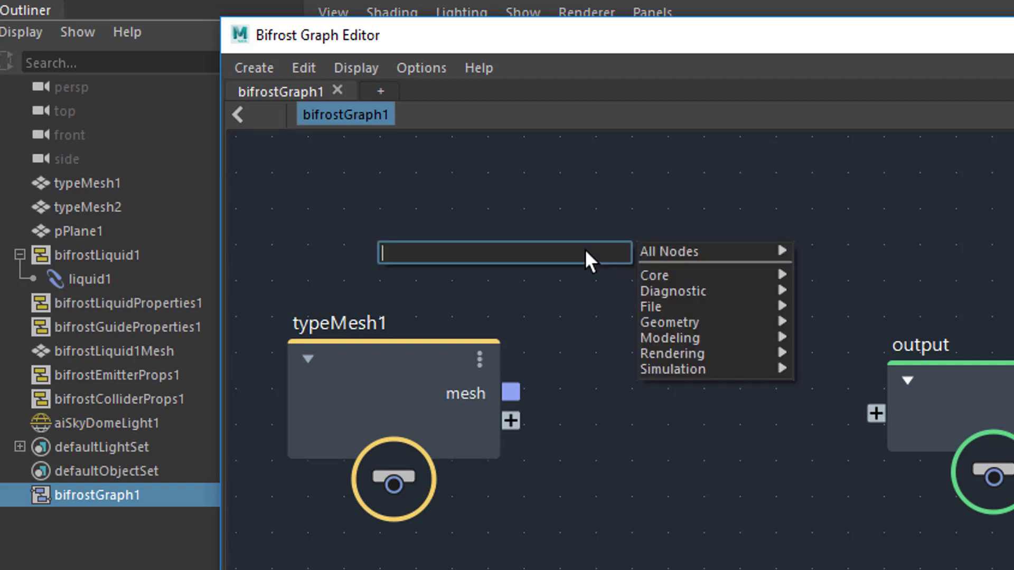
Step: Add a source_air node and connect typeMesh1's mesh output to its geometry input
type("air")
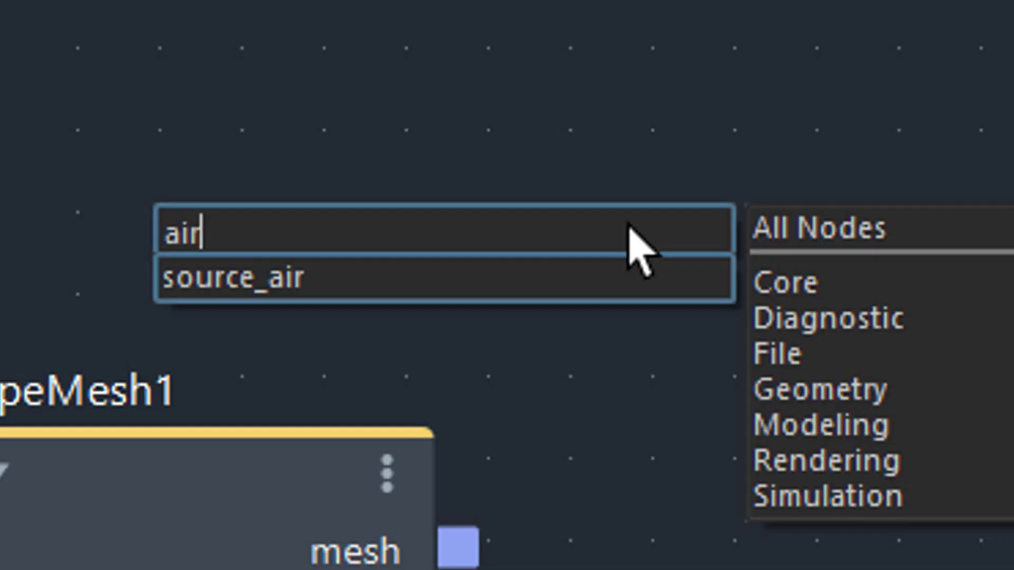
left_click(385, 284)
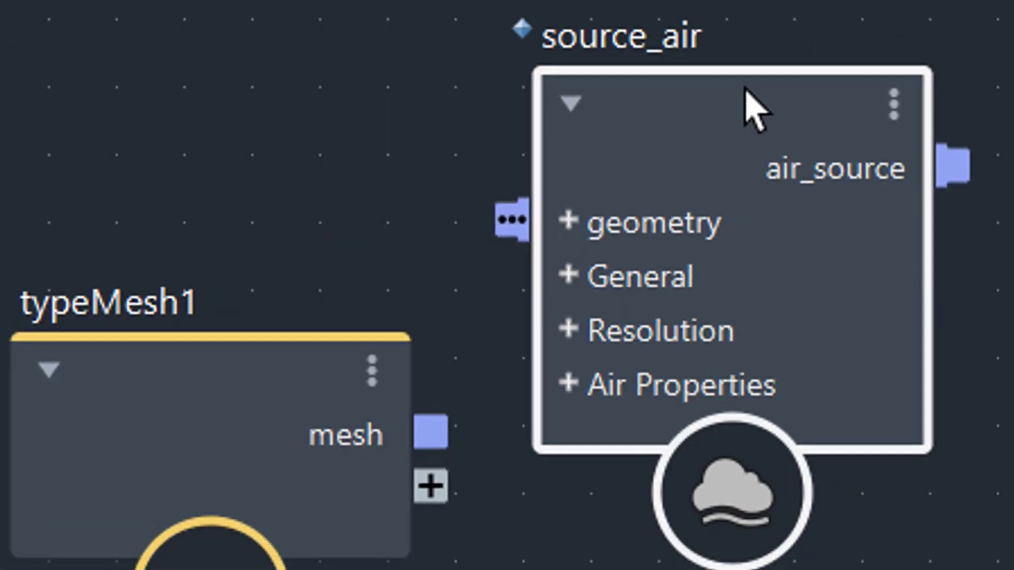
left_click_drag(430, 431, 507, 235)
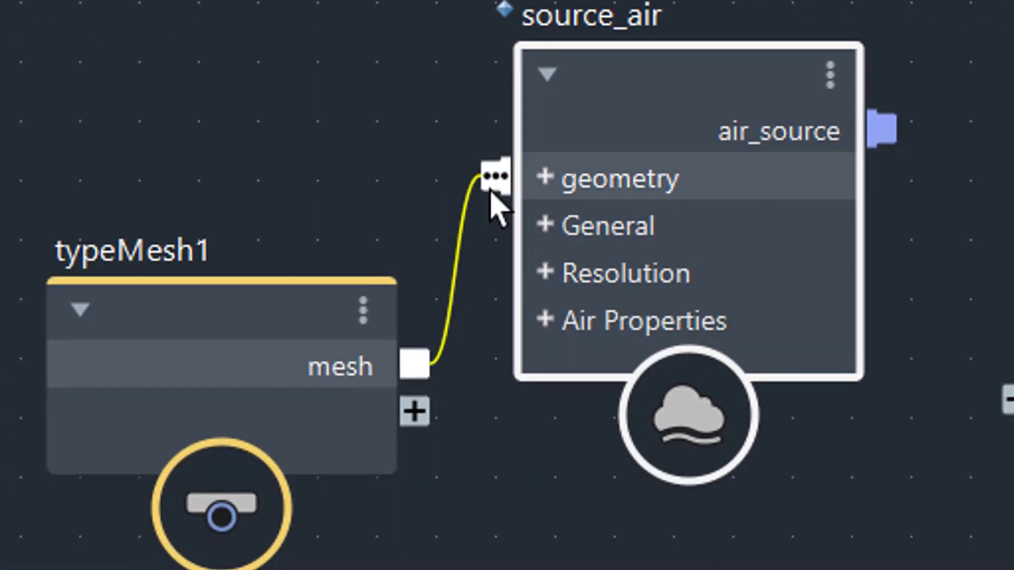
left_click_drag(490, 179, 492, 179)
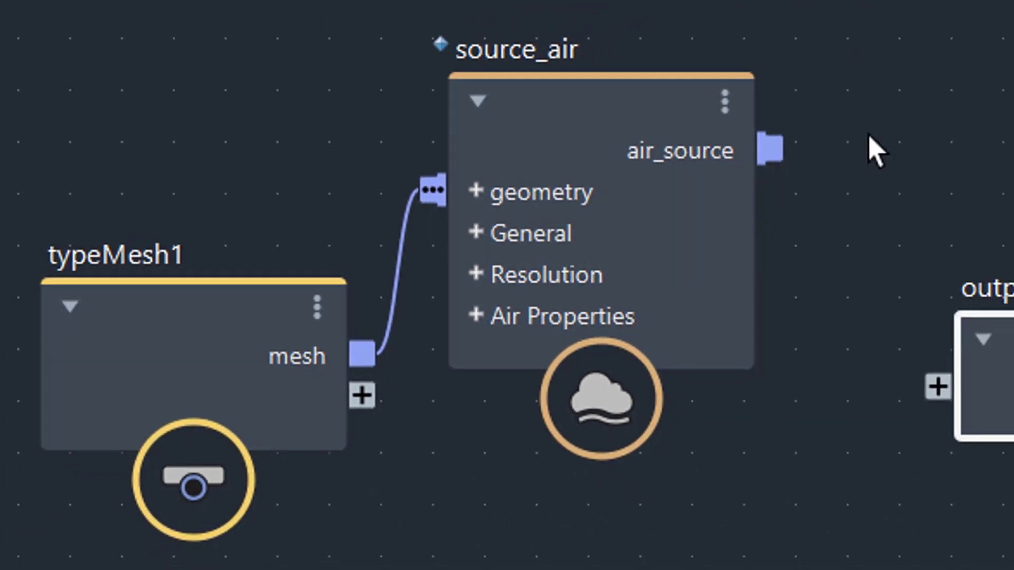
Step: Add a simulate_aero node and rearrange typeMesh1 and source_air to make room
key("Tab")
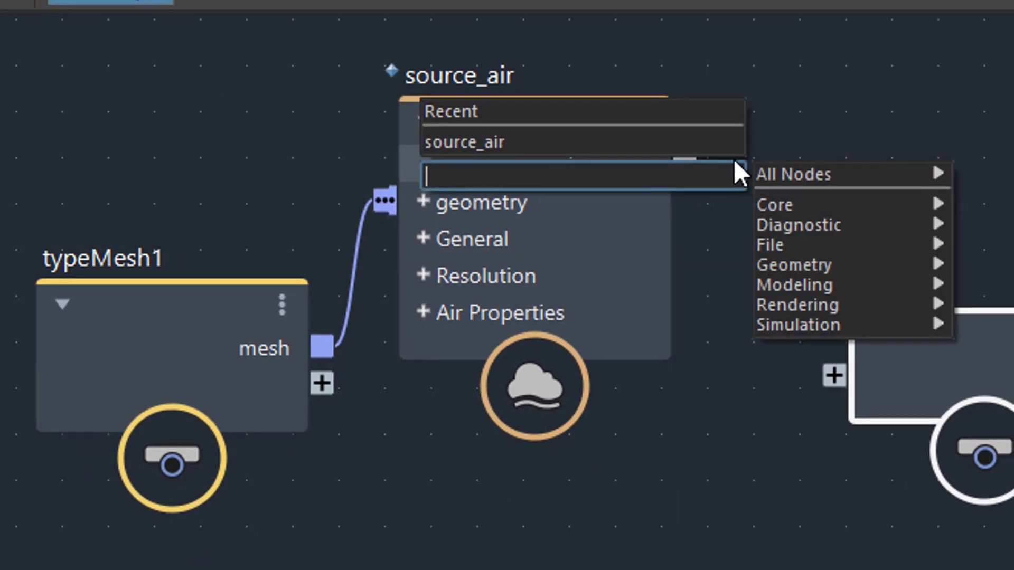
type("sim")
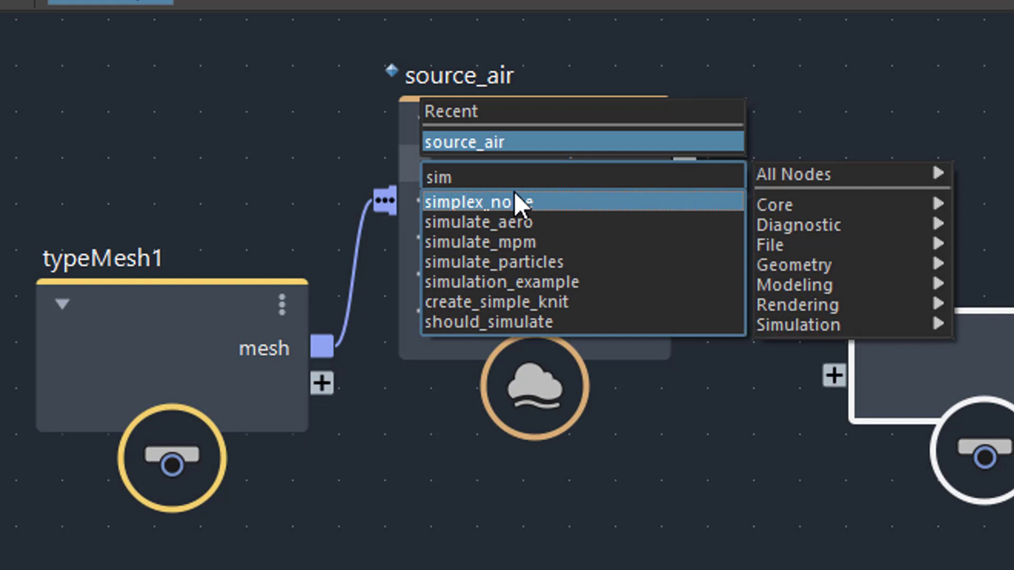
left_click(538, 218)
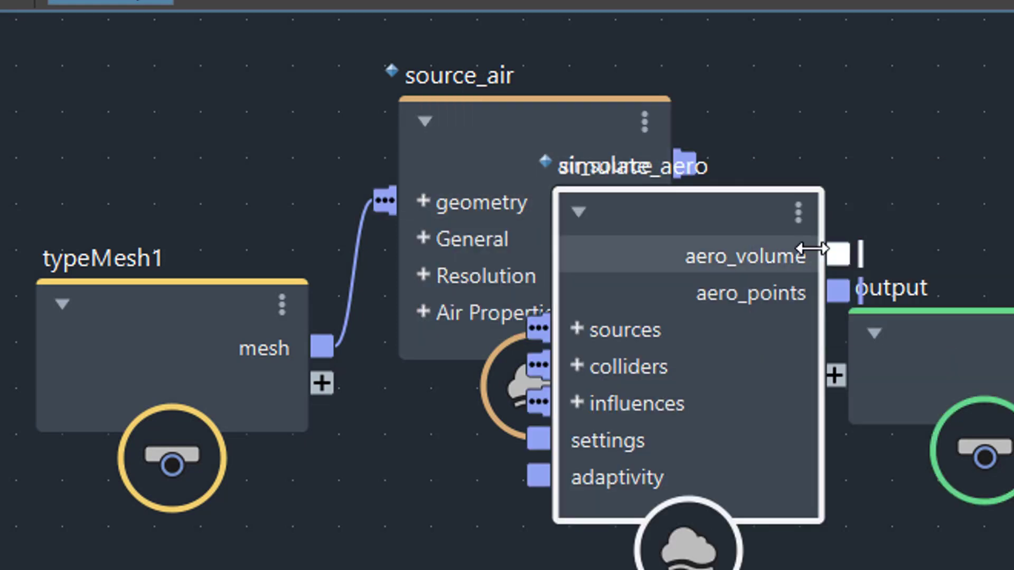
left_click_drag(692, 199, 828, 91)
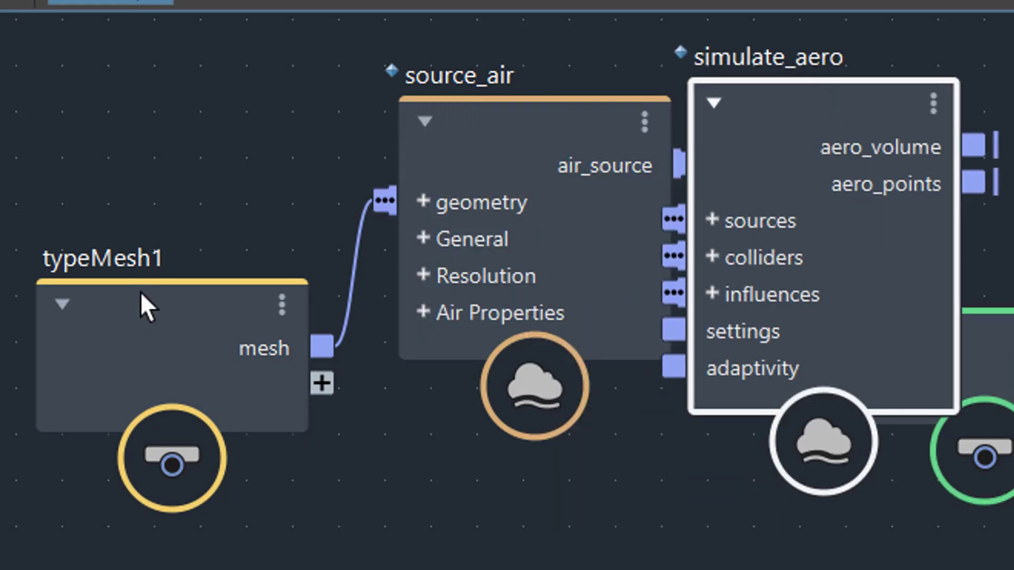
left_click_drag(140, 291, 63, 366)
left_click_drag(494, 124, 345, 166)
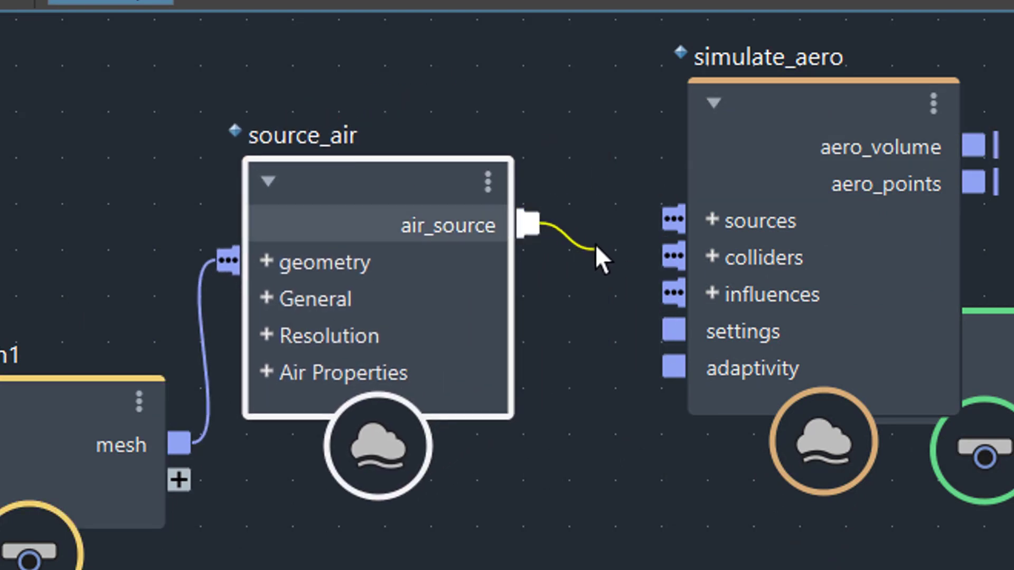
Step: Wire source_air's air_source into simulate_aero's sources and aero_volume into the output node
left_click_drag(595, 245, 655, 230)
left_click_drag(793, 90, 612, 61)
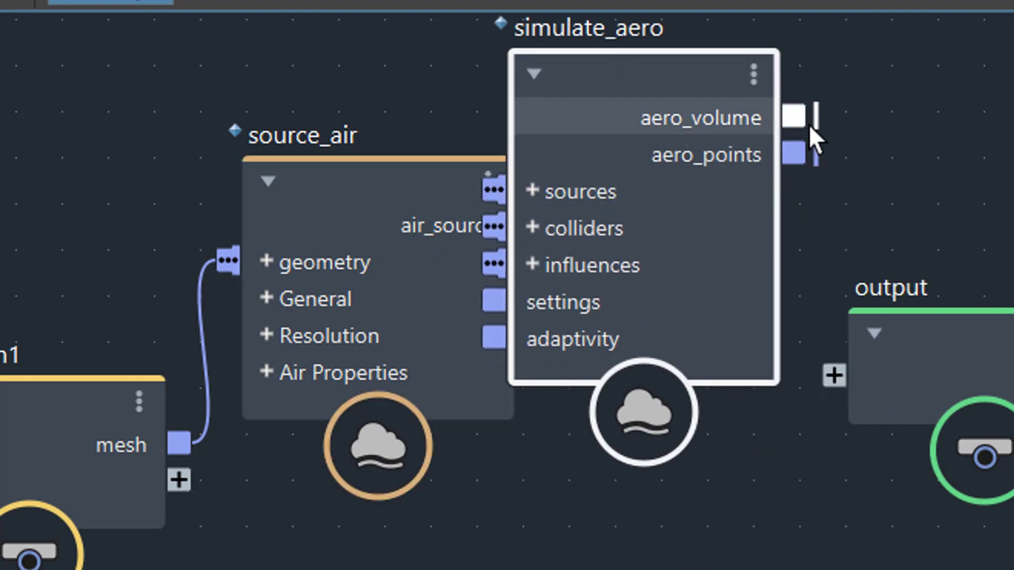
left_click_drag(805, 116, 832, 374)
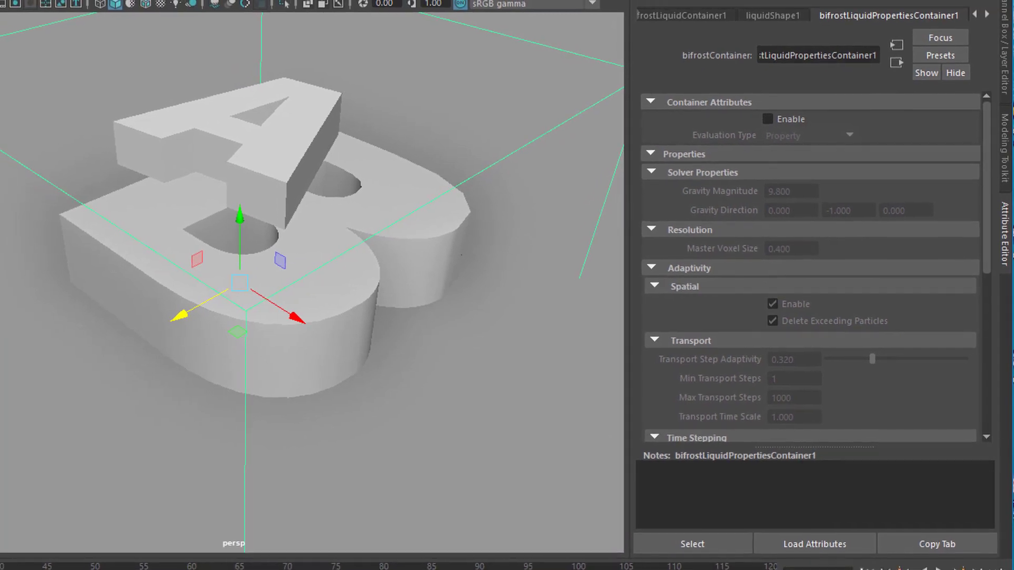
Step: Play the timeline to simulate dark aero smoke billowing around the letters
left_click(952, 534)
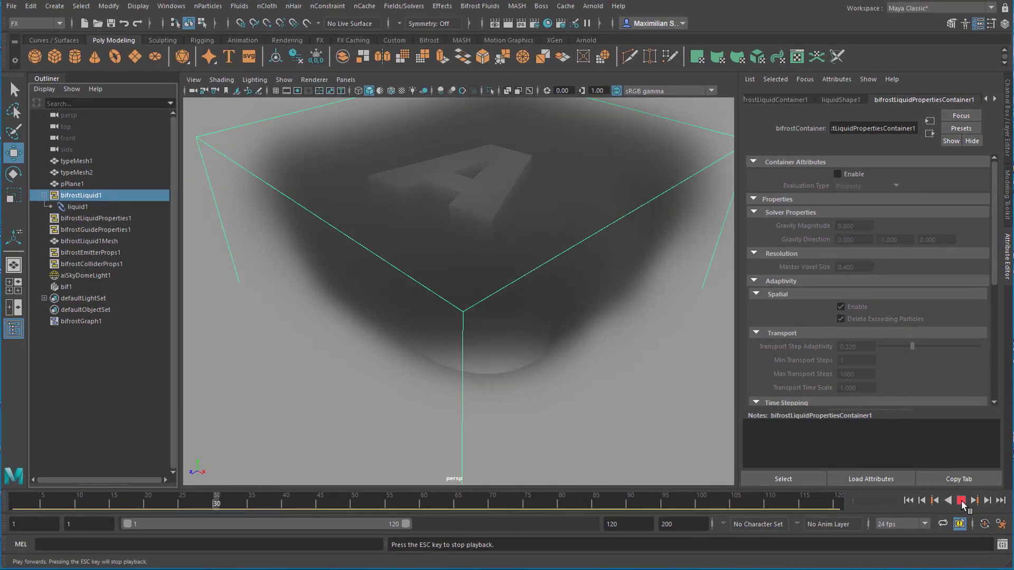
Step: Stop playback at frame 38 and orbit around the smoke cloud to inspect it
left_click(961, 501)
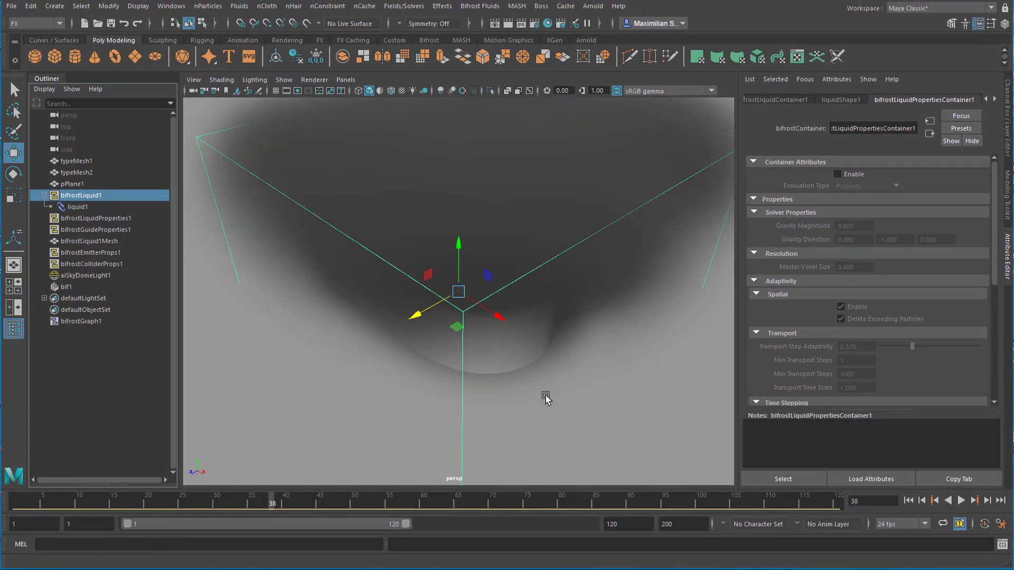
left_click_drag(581, 356, 588, 327, "alt")
mouse_move(588, 328)
right_mouse_down("alt")
mouse_move(572, 280)
mouse_move(587, 309)
mouse_move(581, 340)
right_mouse_up("alt")
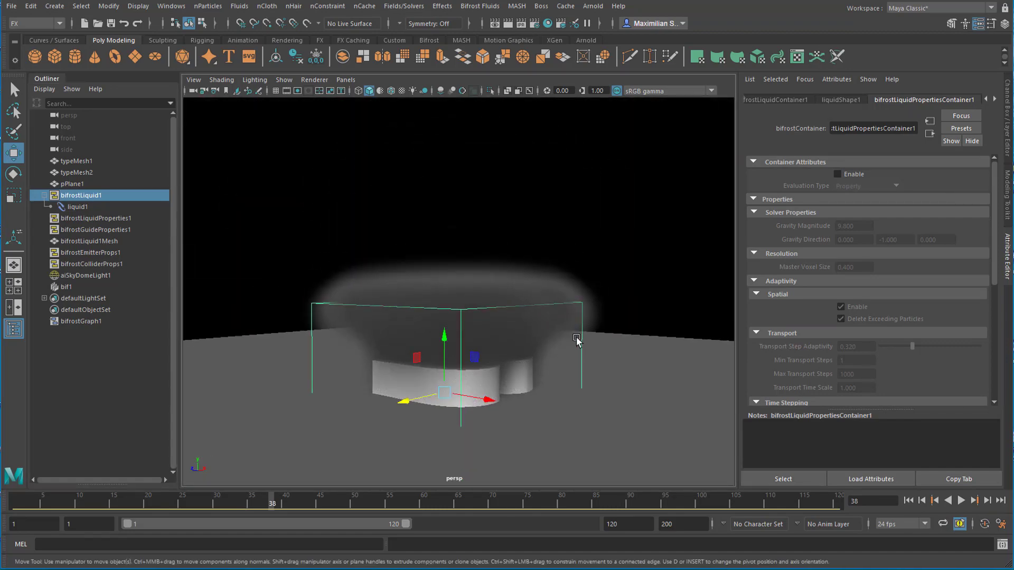
left_click_drag(581, 339, 579, 350, "alt")
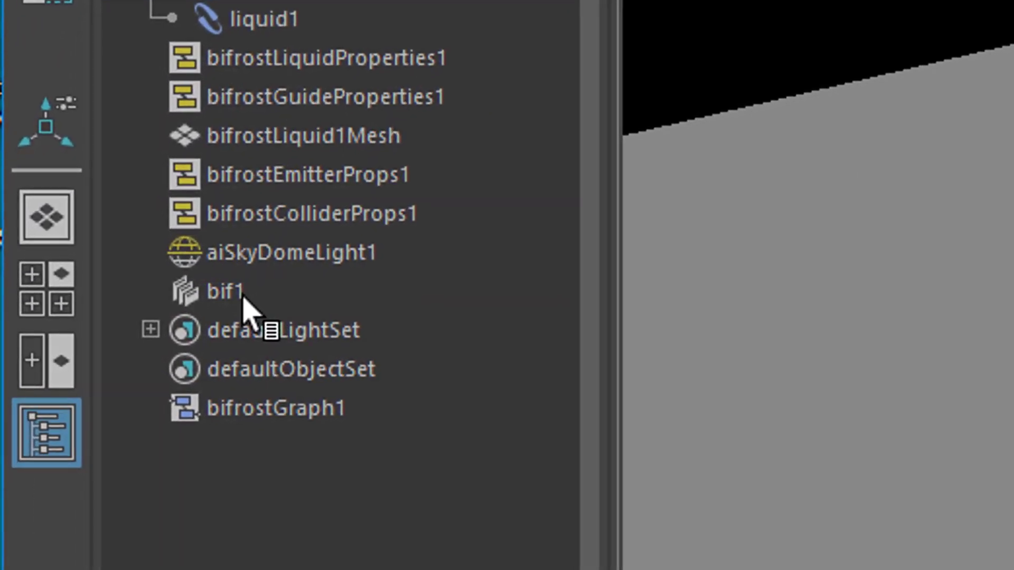
Step: Select bif1, open its Bifrost graph, then raise and widen the graph editor window
left_click(177, 293)
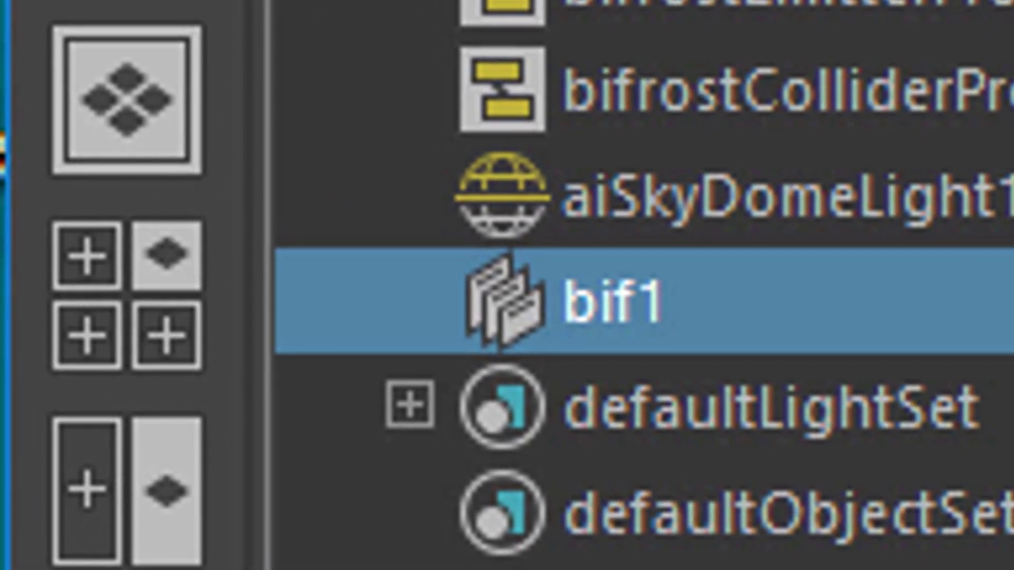
middle_click_drag(633, 306, 553, 288)
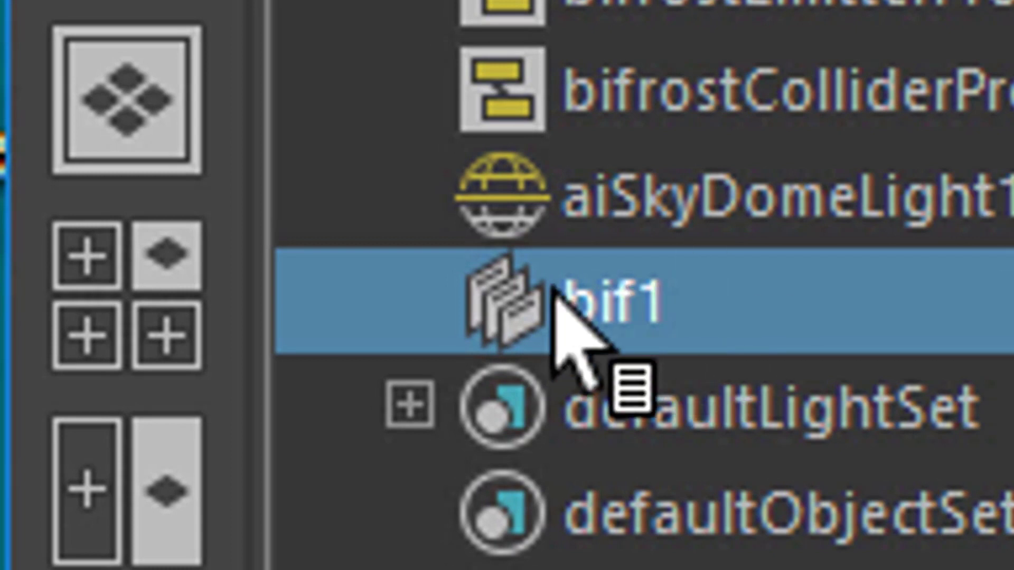
double_click(554, 287)
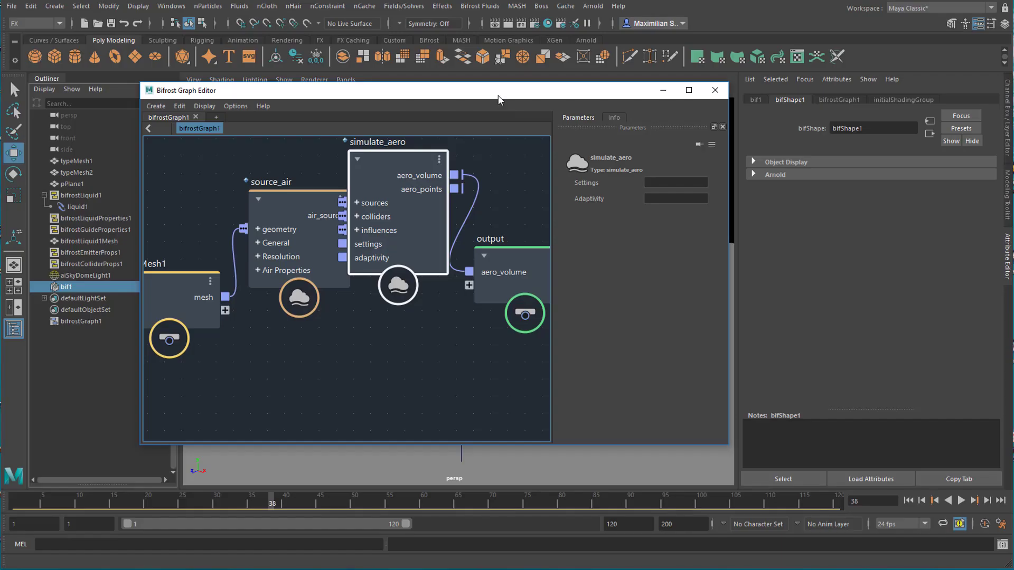
left_click_drag(496, 95, 528, 56)
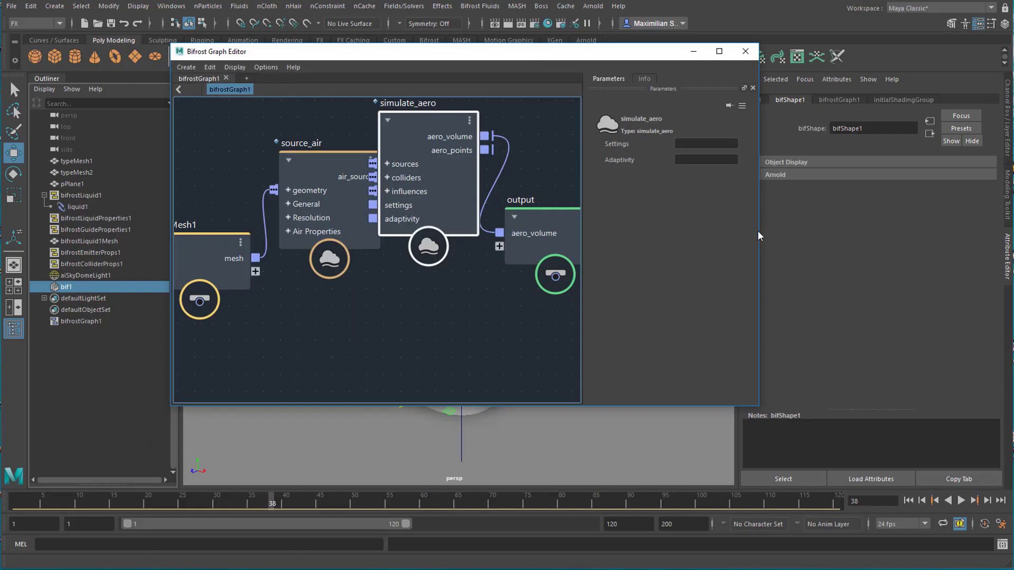
left_click_drag(759, 235, 949, 236)
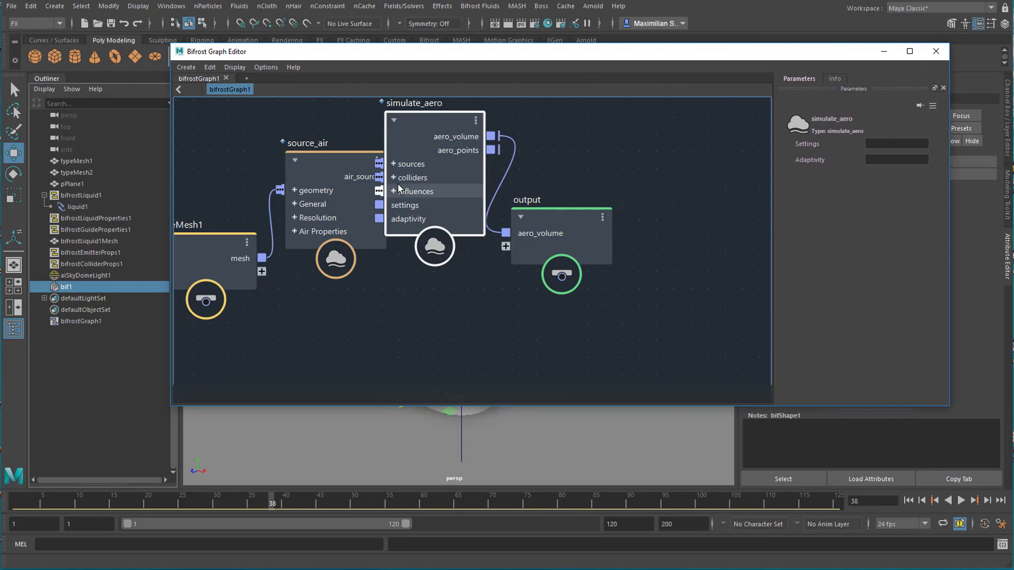
Step: Show source_air's parameters and begin editing its Temperature of 580, changing it to 2000
left_click(306, 161)
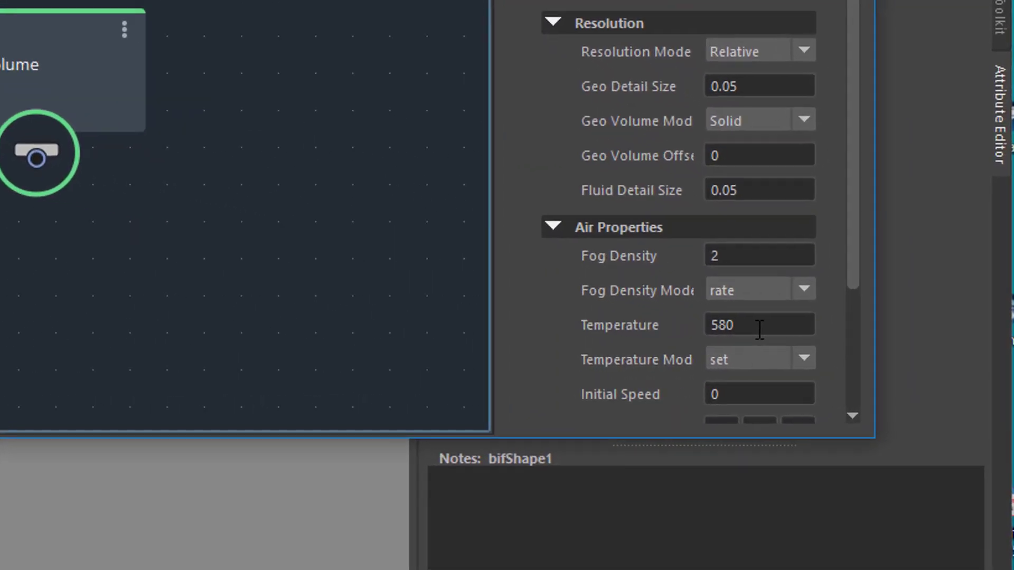
left_click_drag(808, 238, 781, 333)
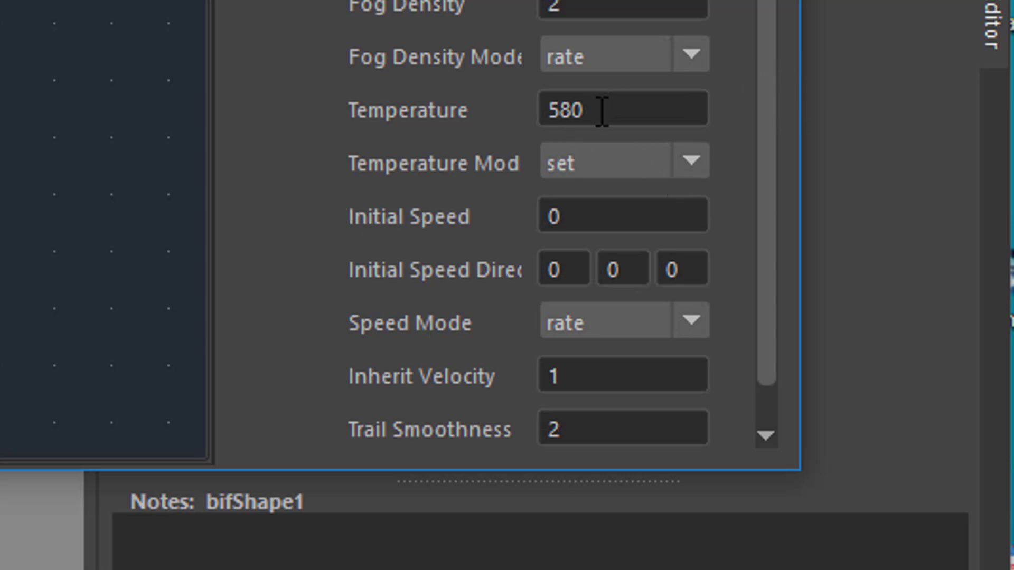
double_click(557, 100)
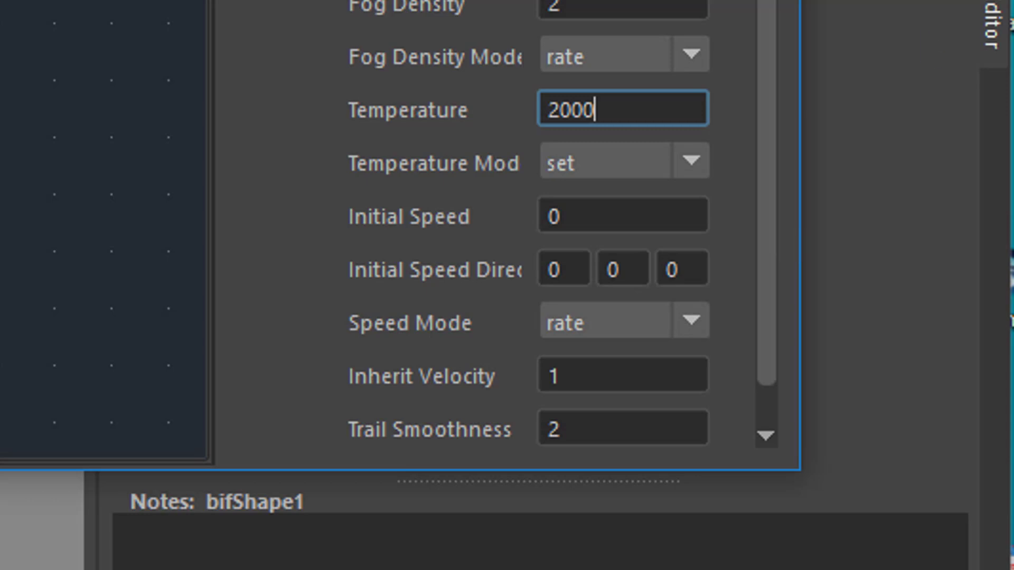
Step: Play the simulation with Temperature 2000 and stop it to inspect the larger rising smoke
left_click(962, 500)
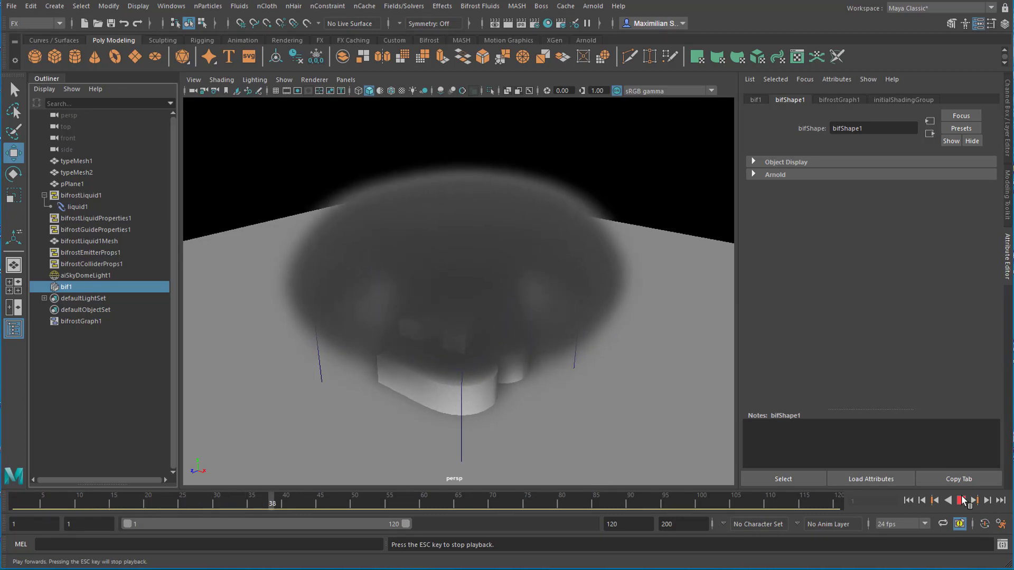
left_click(962, 500)
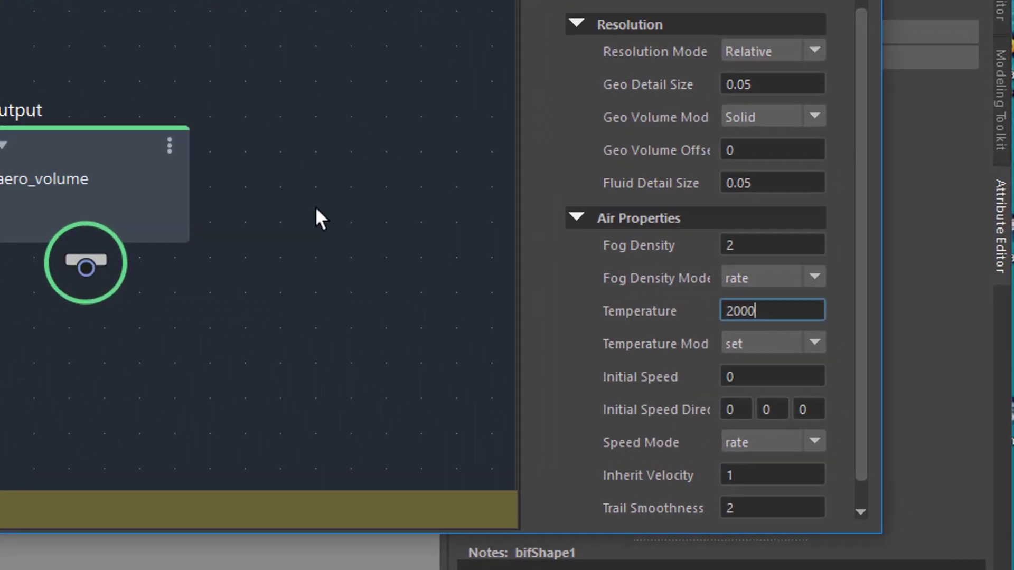
Step: Change the source_air Temperature value from 2000 to 20
double_click(702, 315)
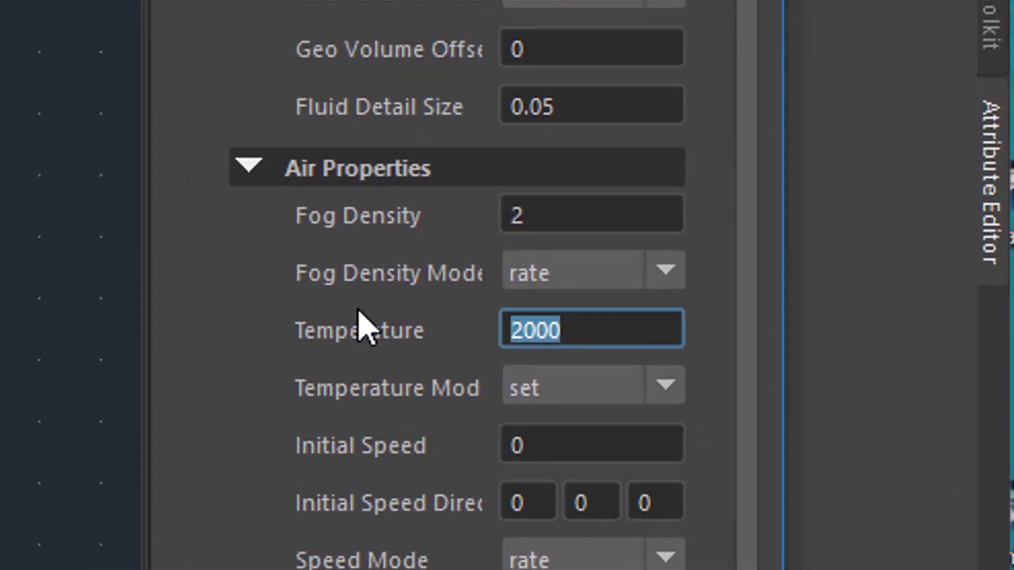
type("20")
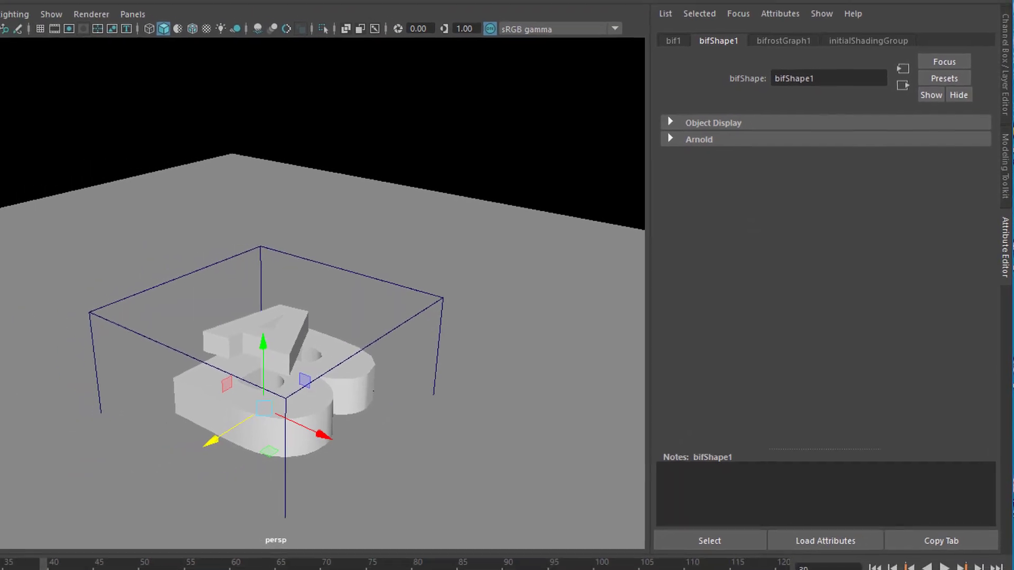
Step: Replay the simulation from the start and stop at frame 61, with smoke spreading low
left_click(887, 542)
left_click(950, 541)
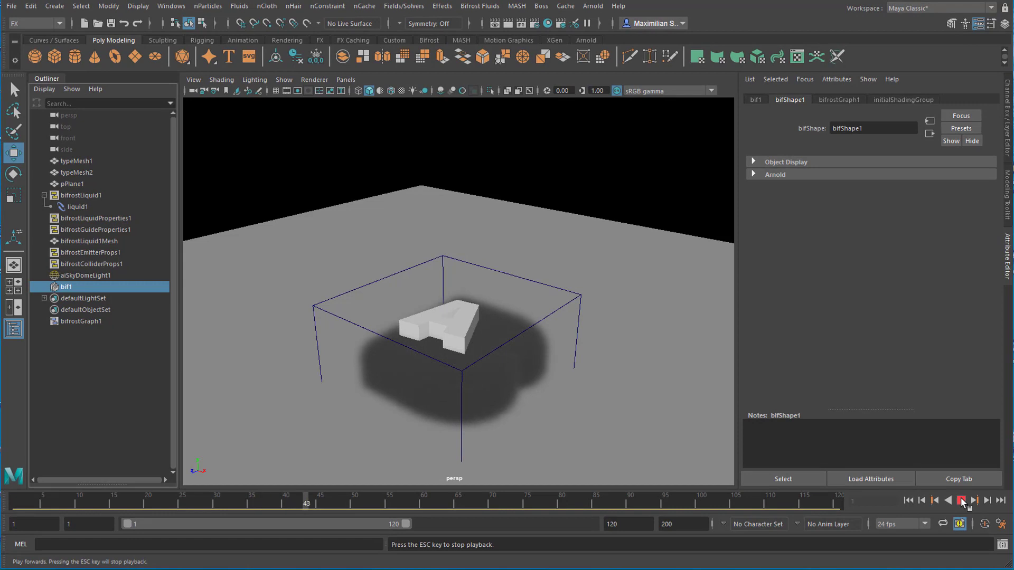
left_click(961, 500)
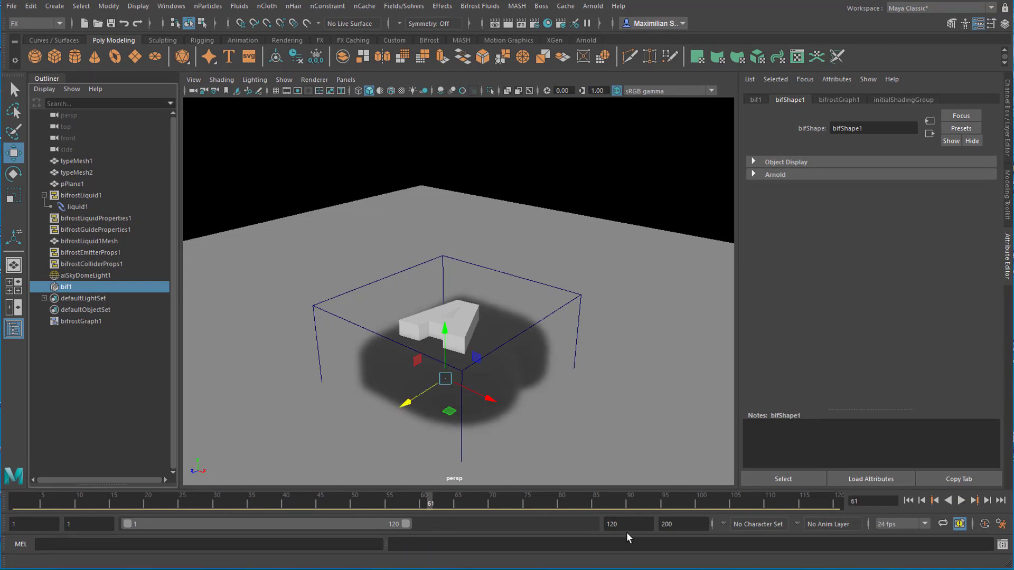